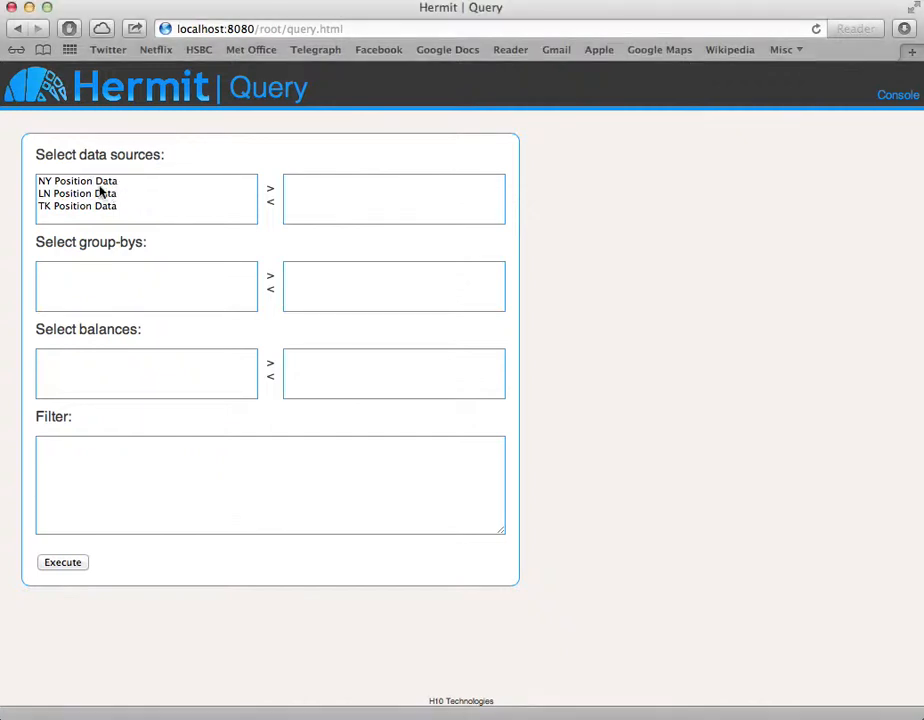
# Add the NY, LN and TK Position Data sources to the query and group it by Product Description and Account Description.
pyautogui.click(100, 183)
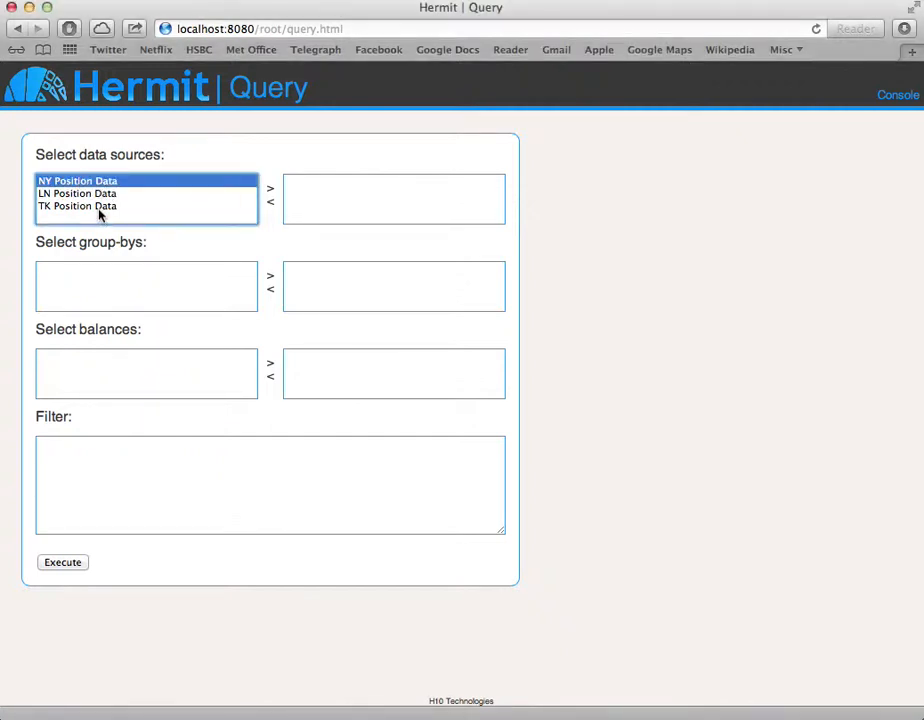
pyautogui.keyDown('shift'); pyautogui.click(98, 208); pyautogui.keyUp('shift')
pyautogui.click(270, 190)
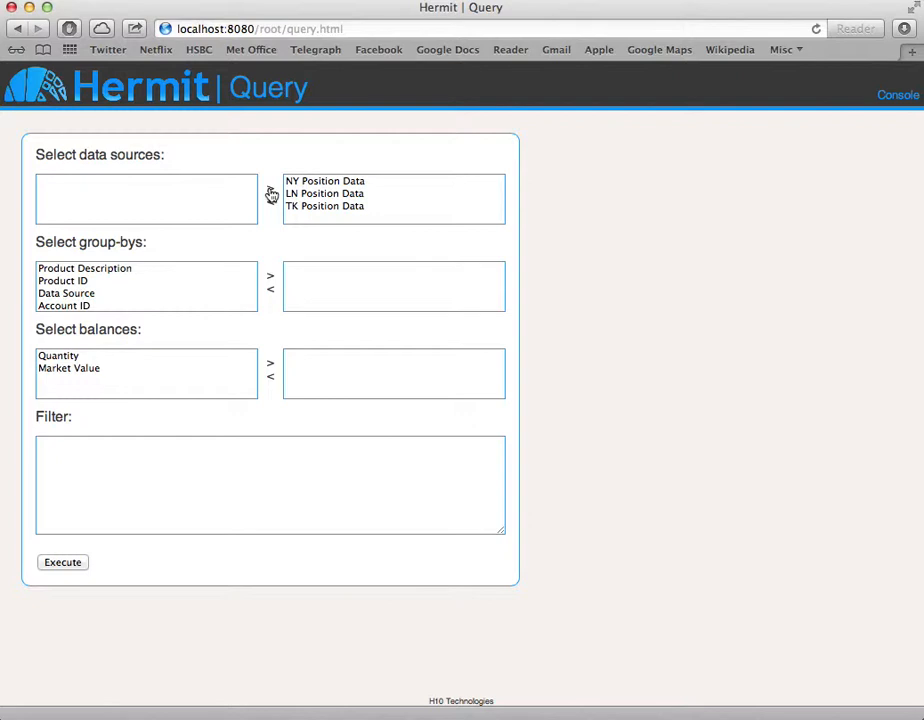
pyautogui.doubleClick(143, 270)
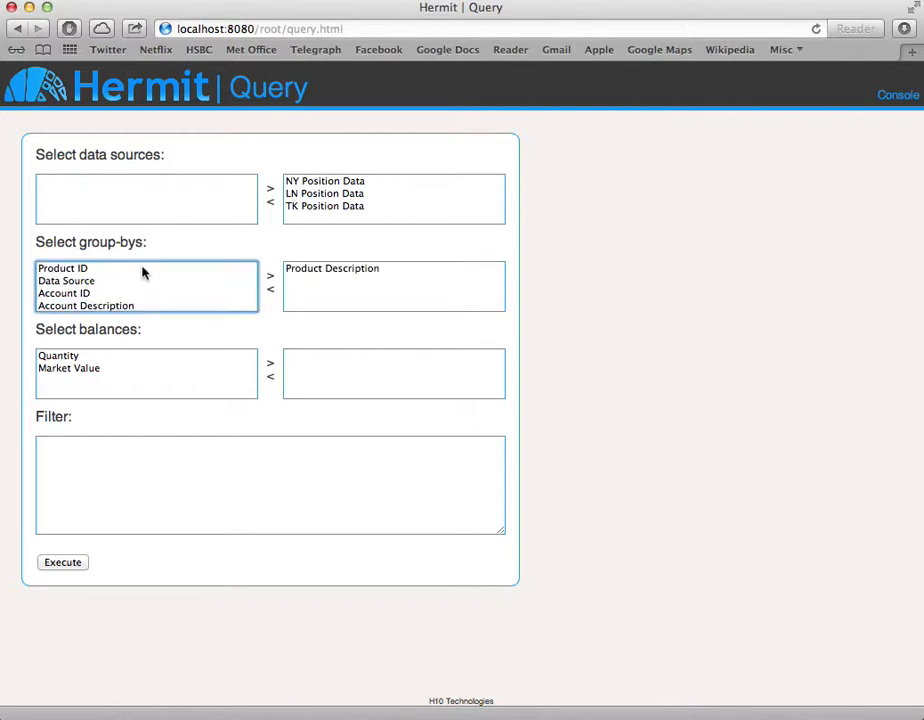
pyautogui.doubleClick(128, 306)
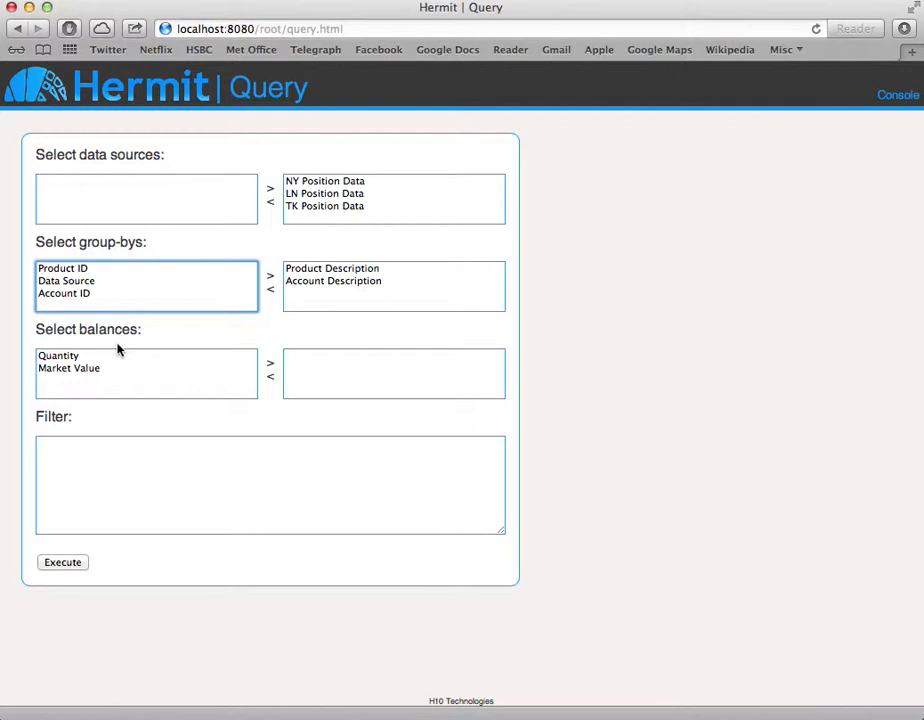
# Include the Quantity and Market Value balances in the query and execute it.
pyautogui.click(83, 358)
pyautogui.keyDown('shift'); pyautogui.click(88, 369); pyautogui.keyUp('shift')
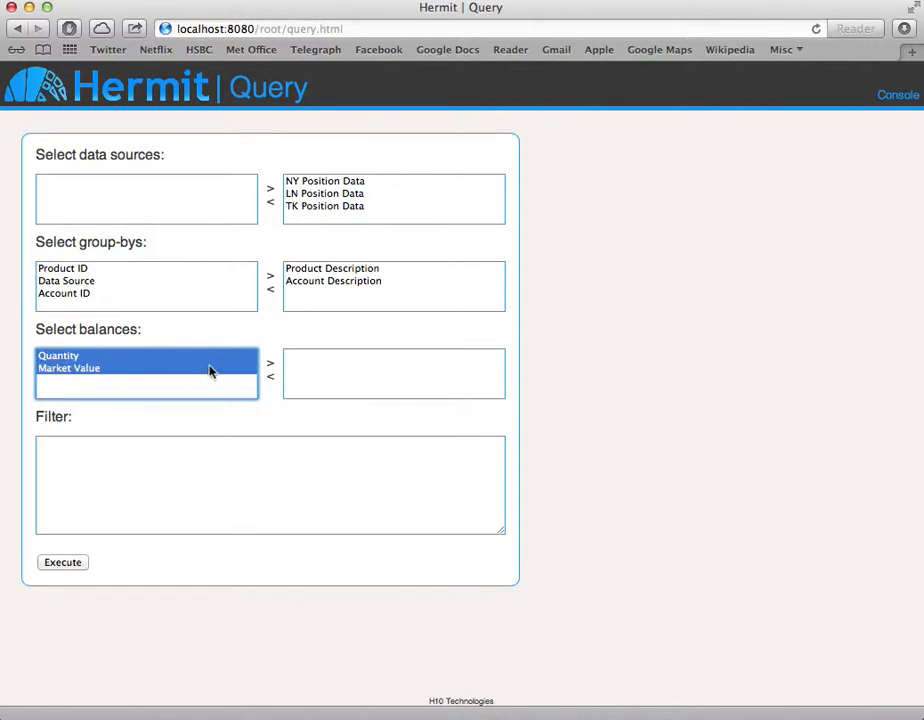
pyautogui.click(271, 366)
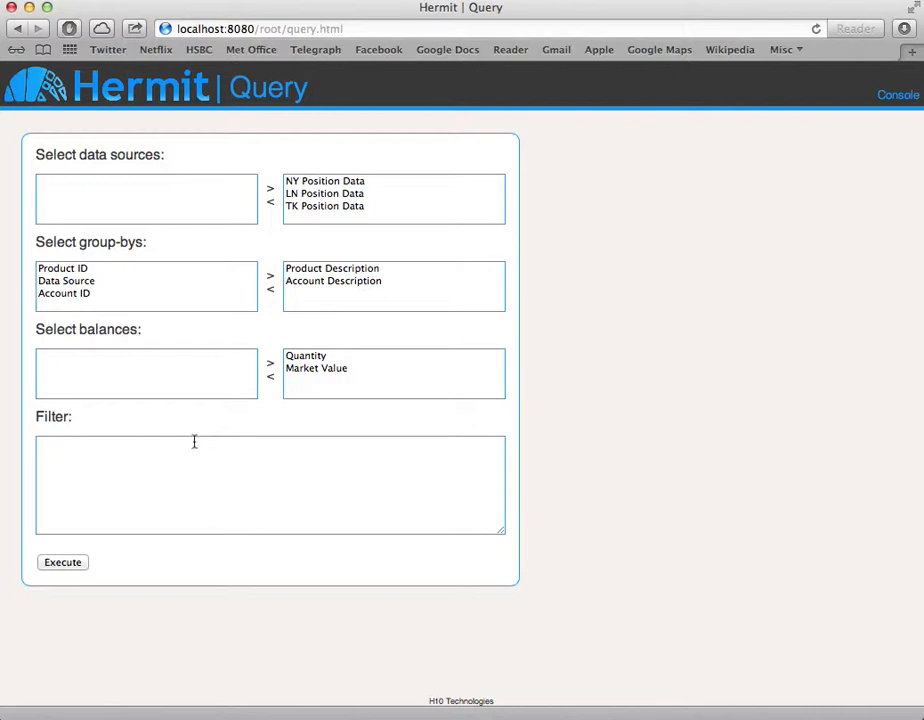
pyautogui.click(71, 562)
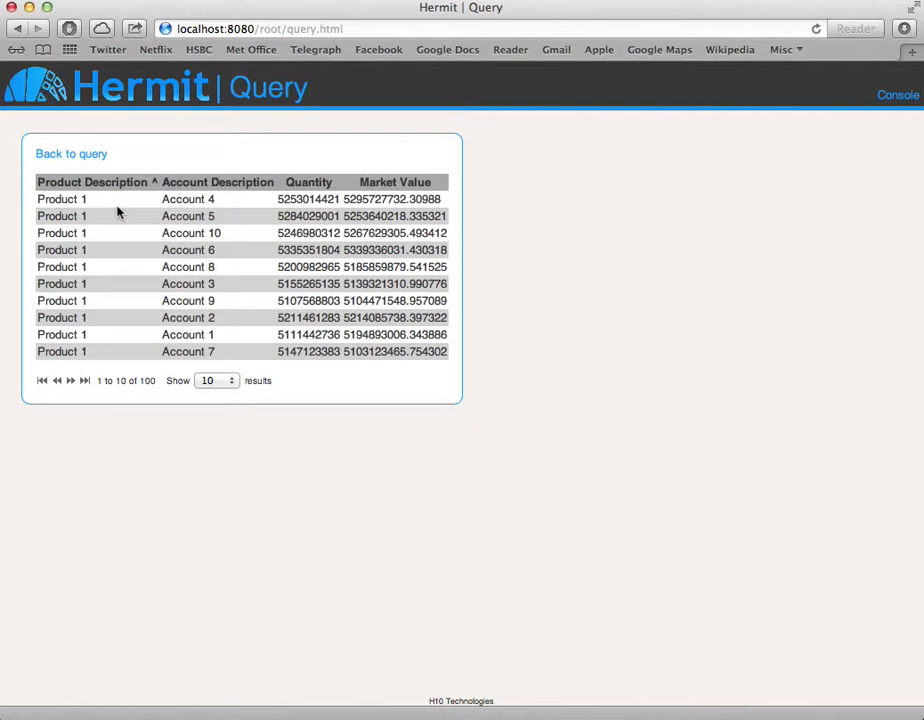
# Sort the query results by Account Description in descending order.
pyautogui.click(200, 190)
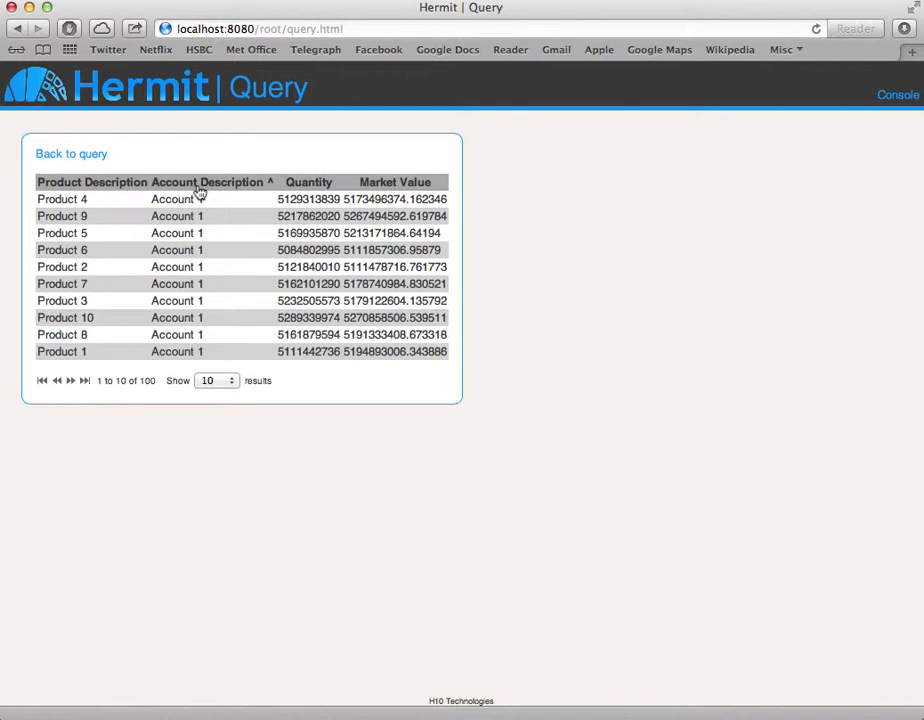
pyautogui.click(200, 190)
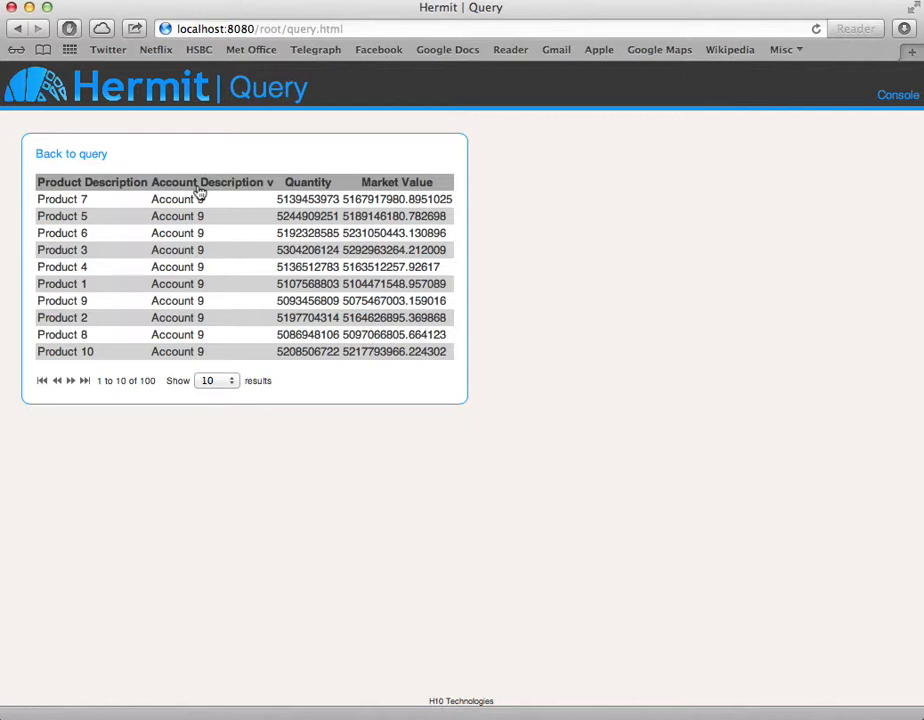
# Page through the results to the last page and back to the first, and show 25 results per page.
pyautogui.click(71, 384)
pyautogui.click(72, 384)
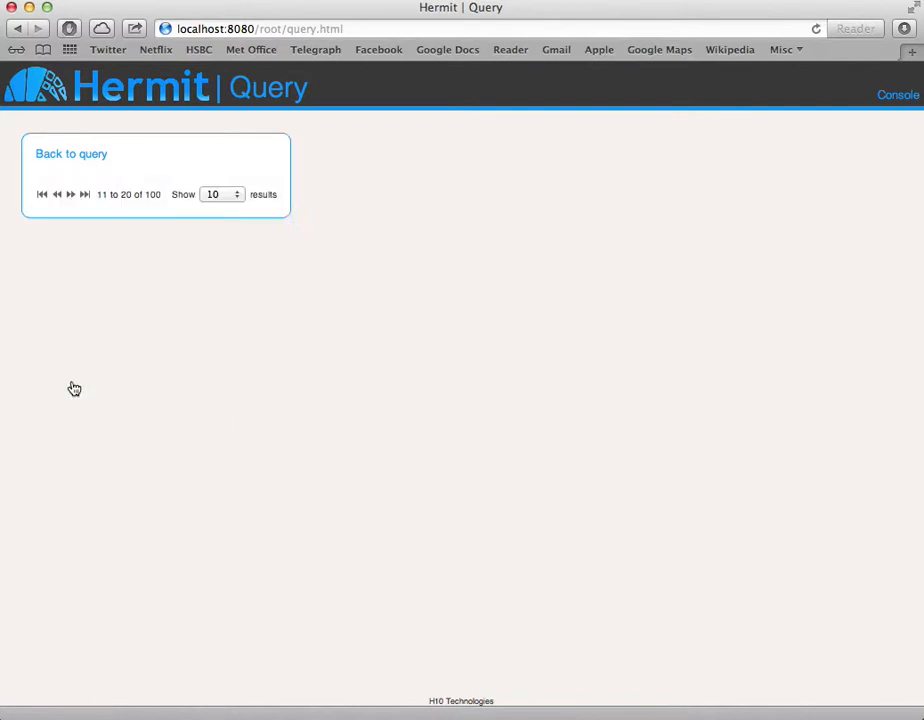
pyautogui.click(85, 383)
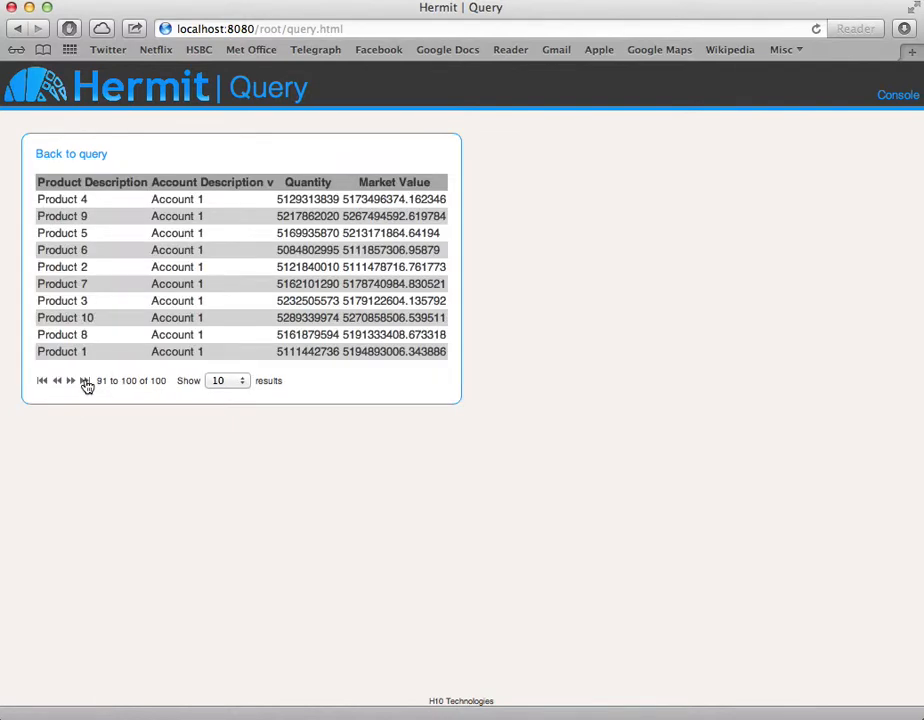
pyautogui.click(42, 384)
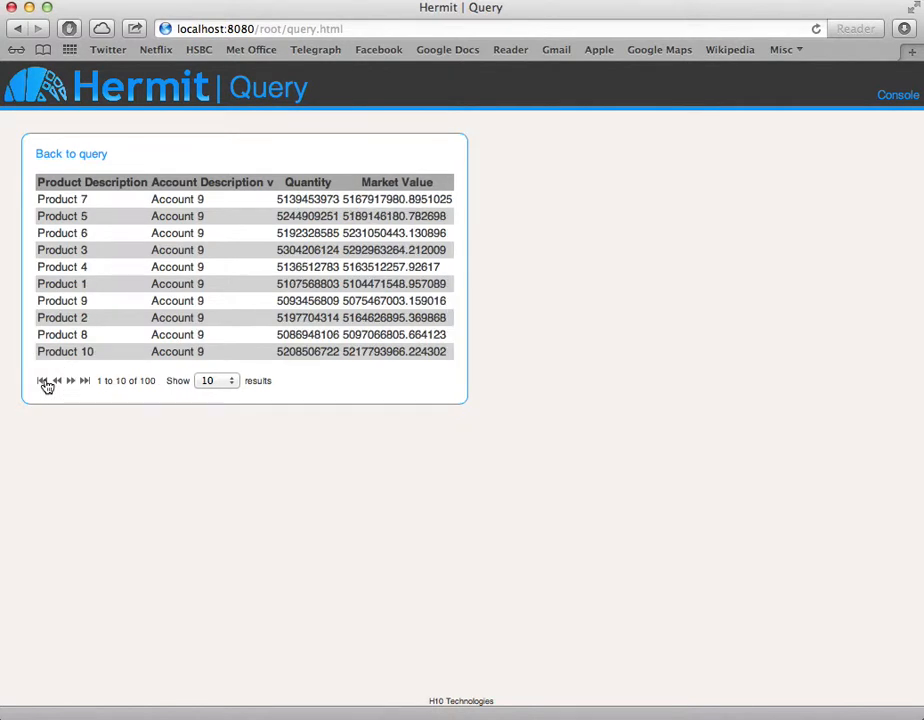
pyautogui.click(208, 381)
pyautogui.click(210, 394)
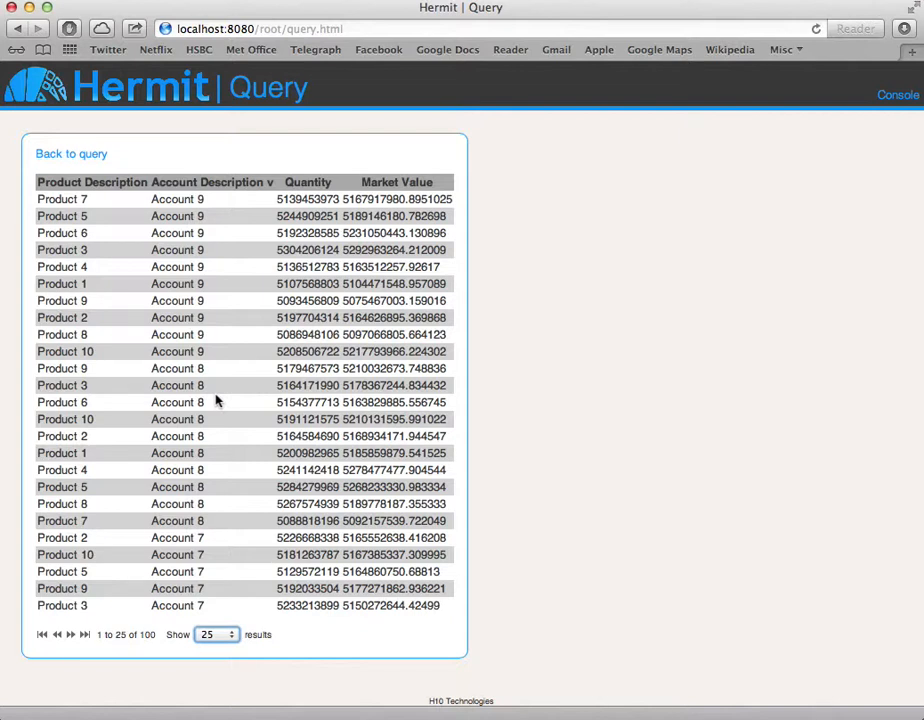
# Return to the query definition and enter the filter accountDescription = "Account 1".
pyautogui.click(99, 157)
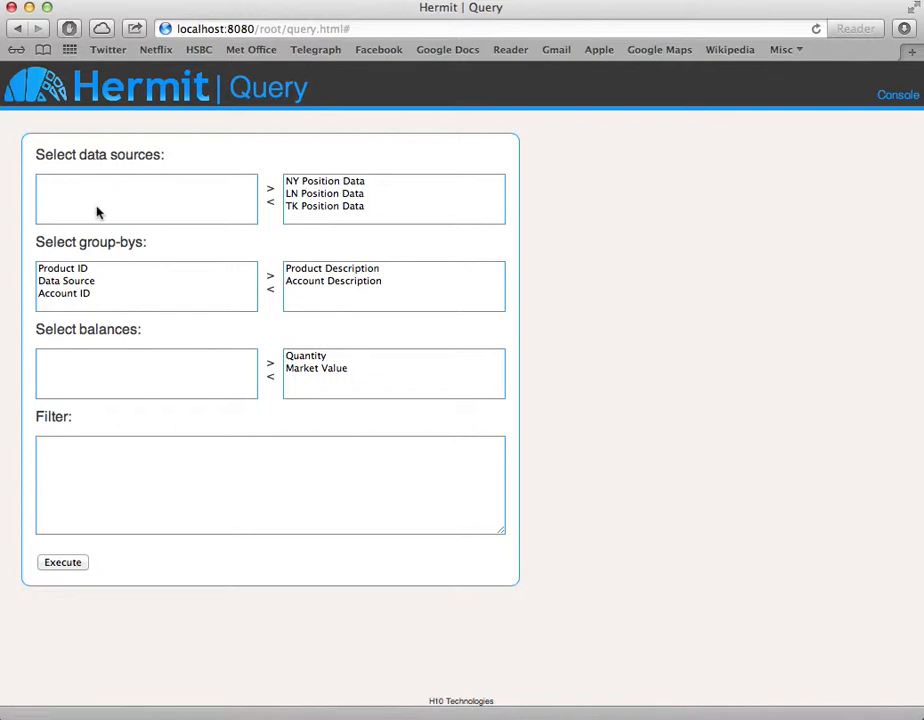
pyautogui.click(89, 471)
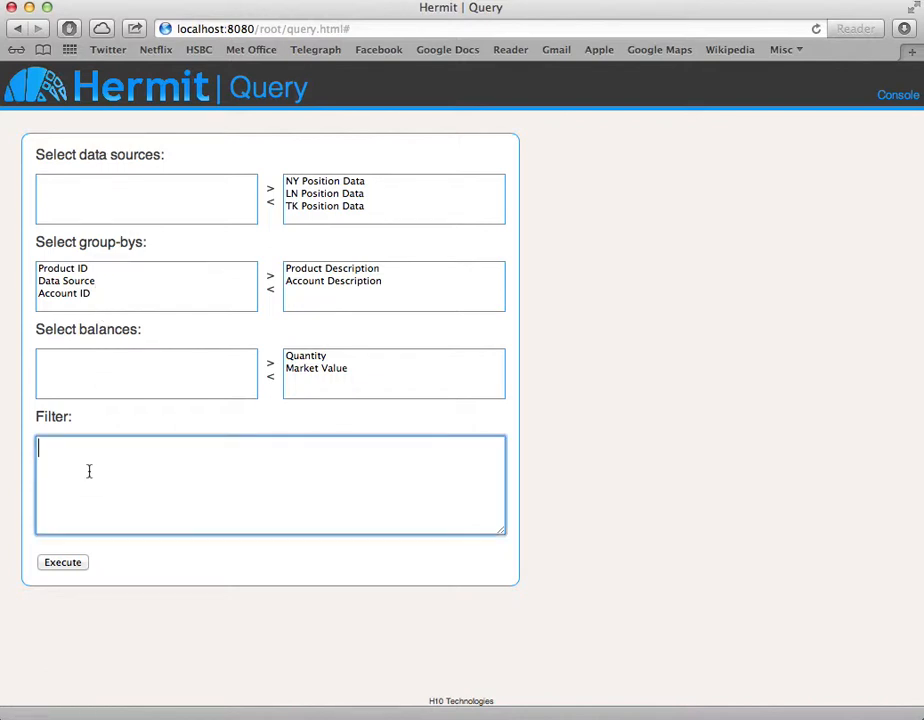
pyautogui.write('Acc')
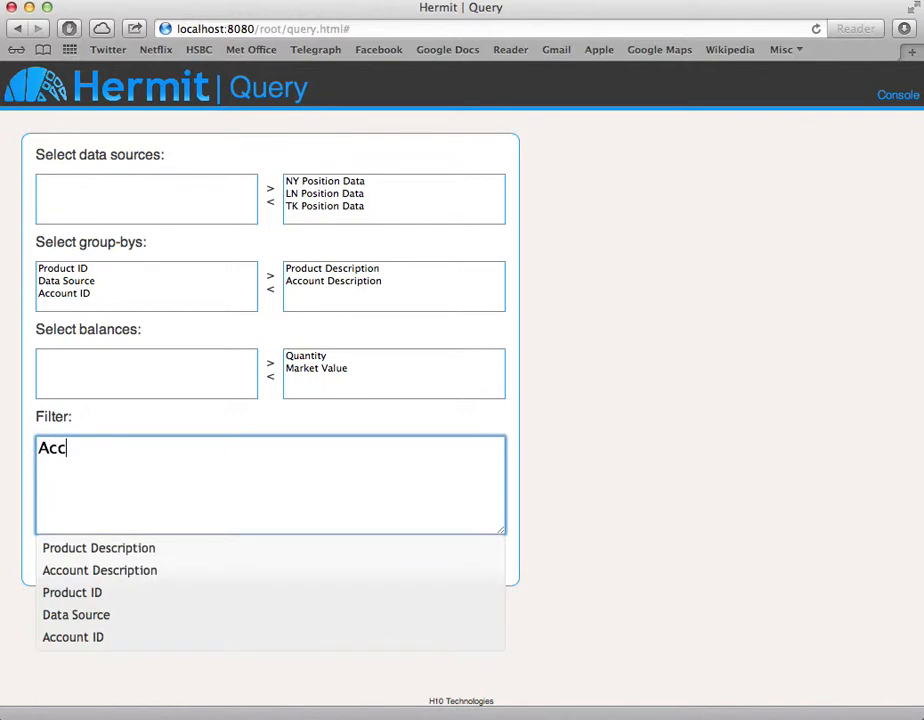
pyautogui.press('Down')
pyautogui.press('Down')
pyautogui.press('Return')
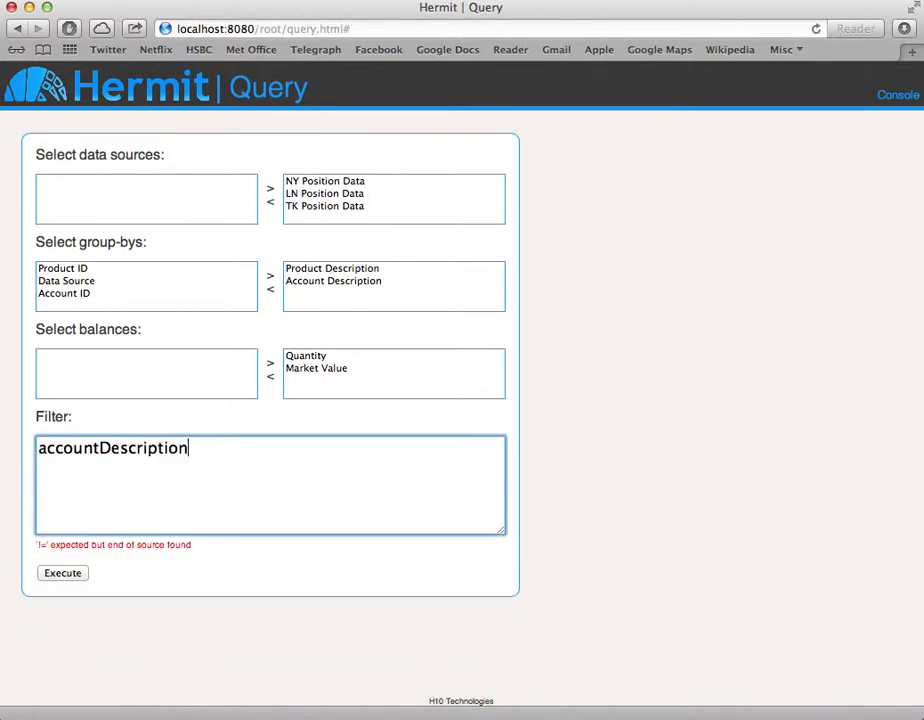
pyautogui.write('=')
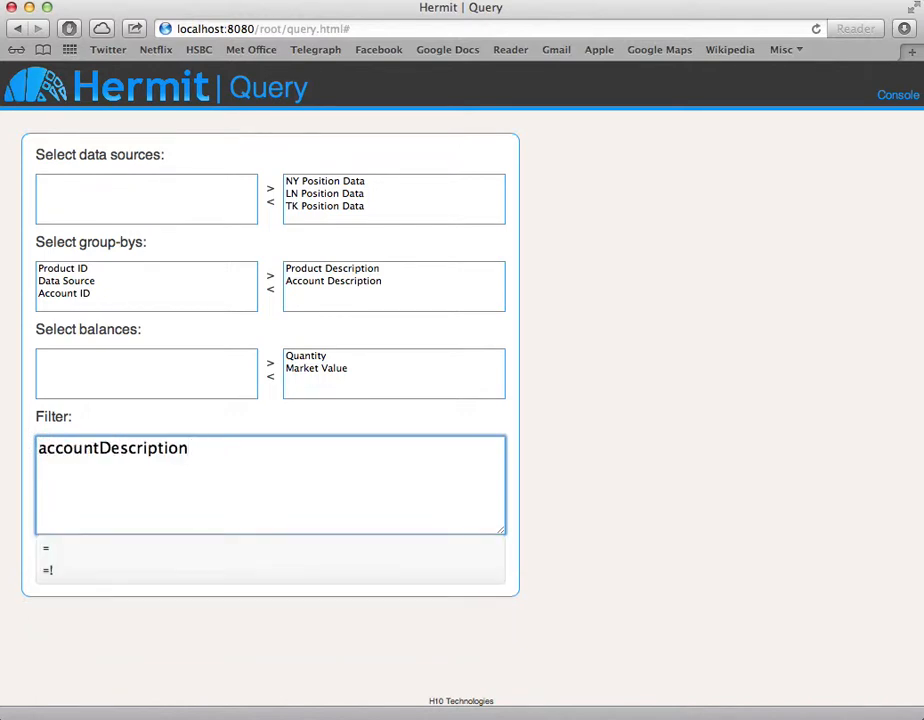
pyautogui.write(' "')
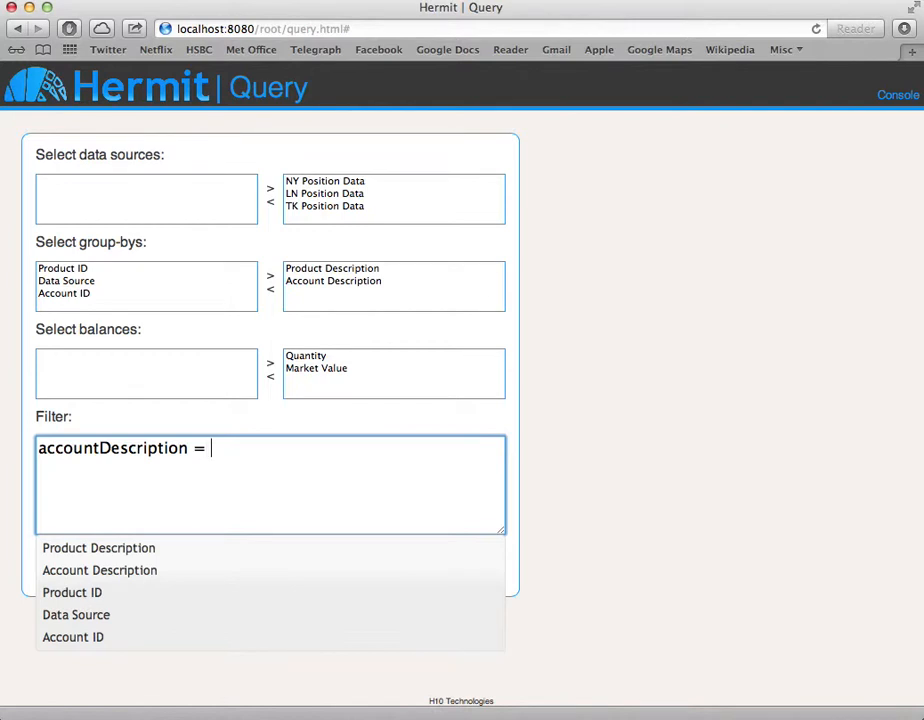
pyautogui.write('Account ')
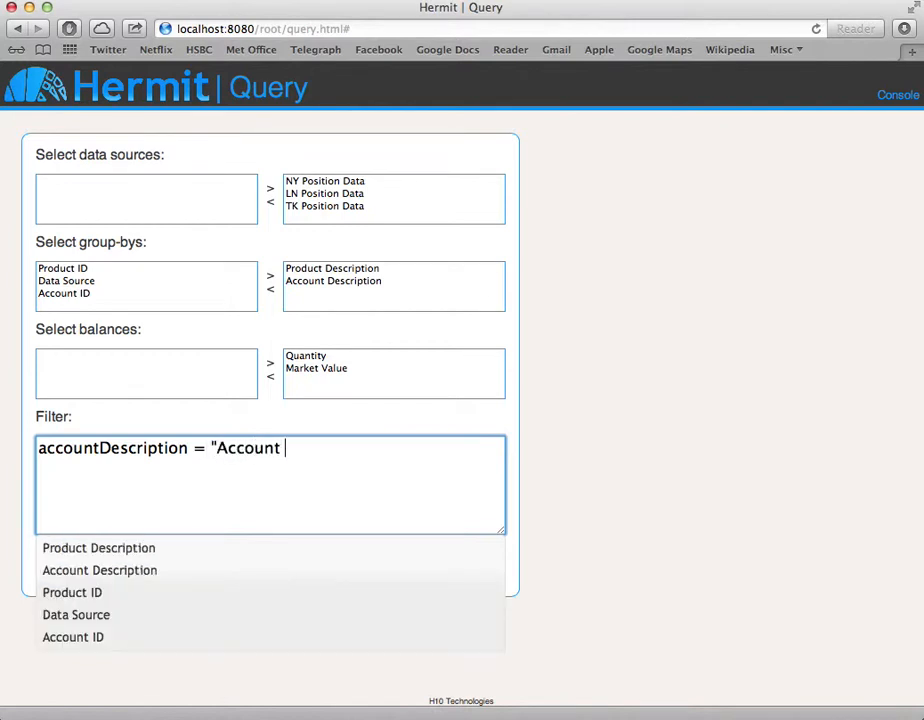
pyautogui.write('1"')
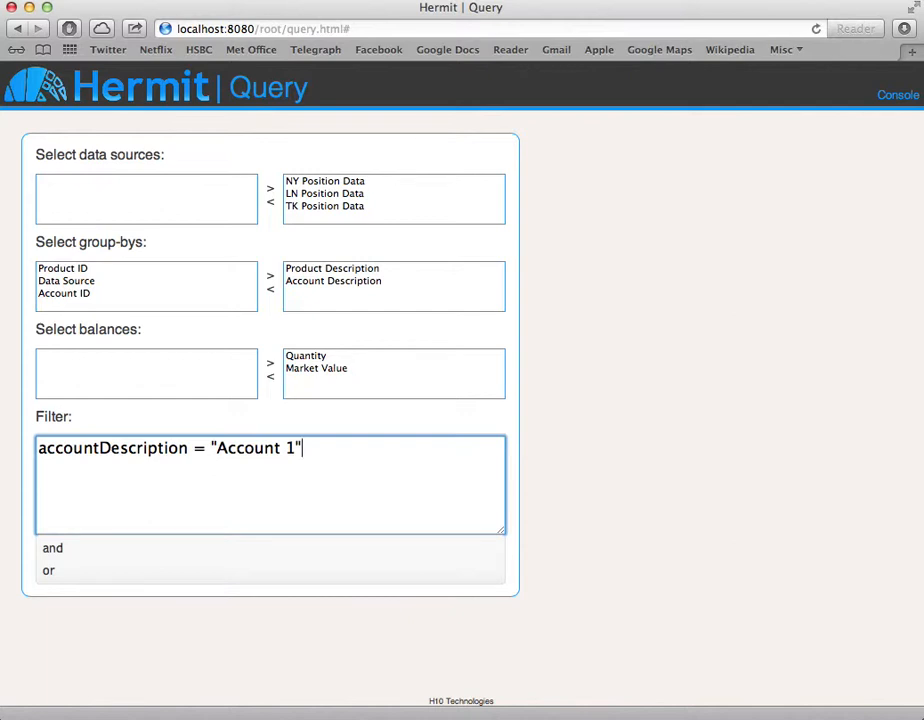
pyautogui.write(' a')
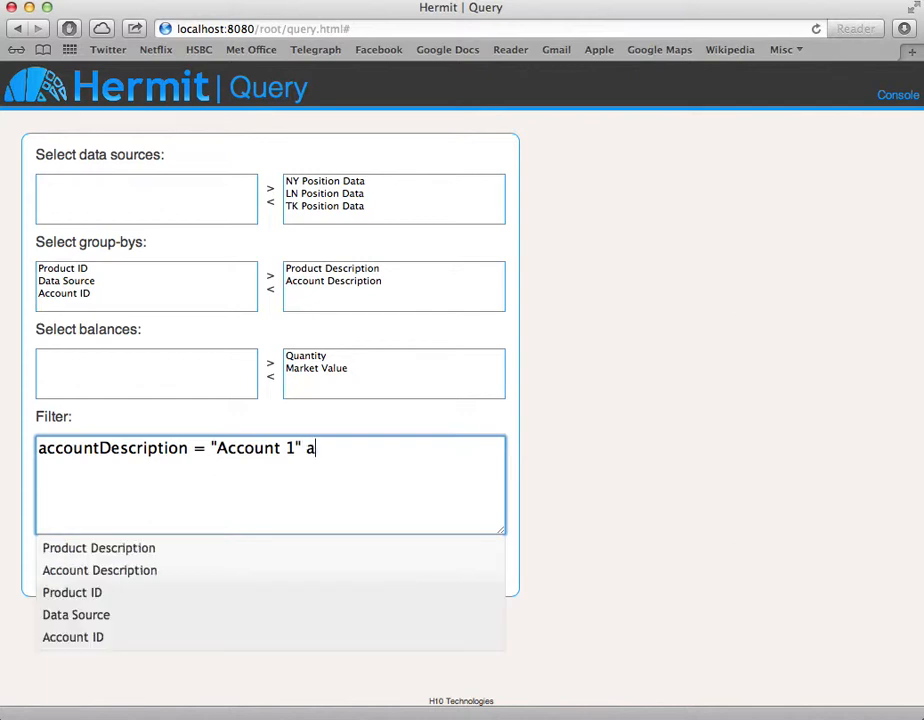
pyautogui.write('nd')
# Extend the filter with the condition and productId = "4", and execute the filtered query.
pyautogui.write('pr')
pyautogui.press('Down')
pyautogui.press('Down')
pyautogui.press('Down')
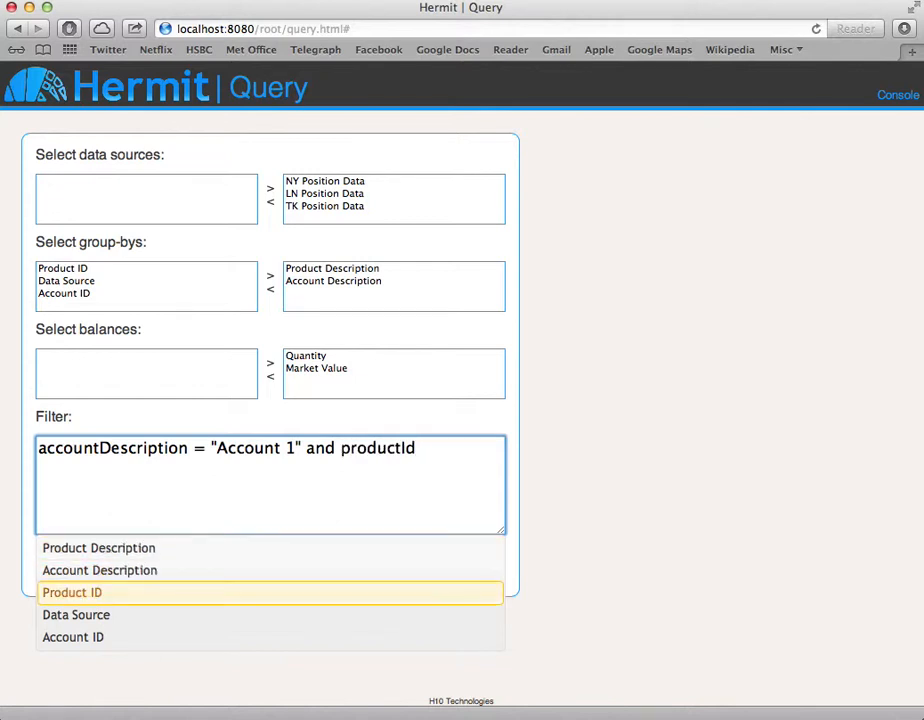
pyautogui.write('= ')
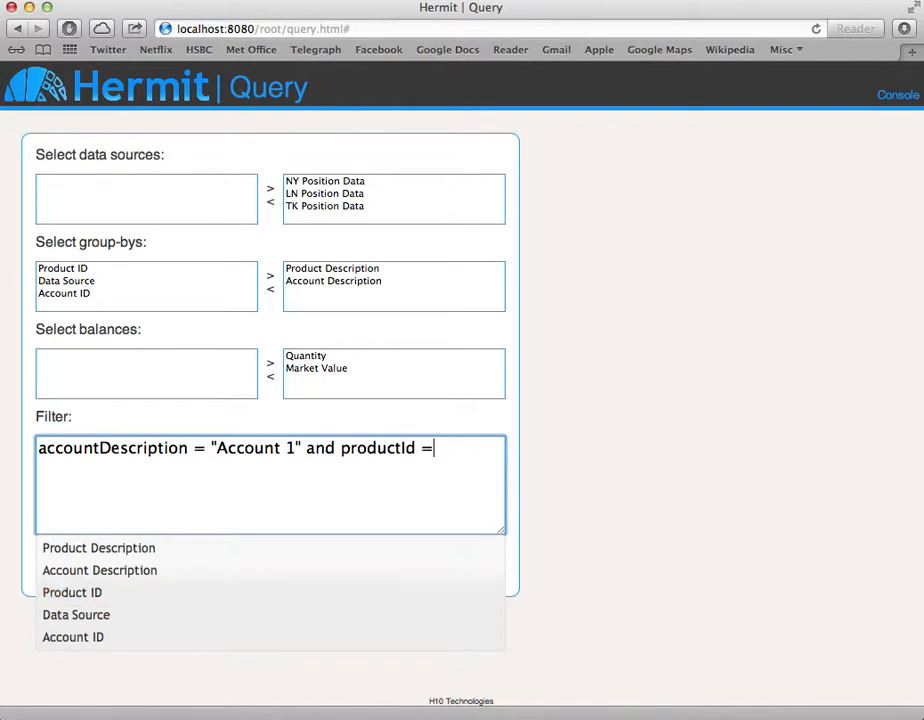
pyautogui.write('"')
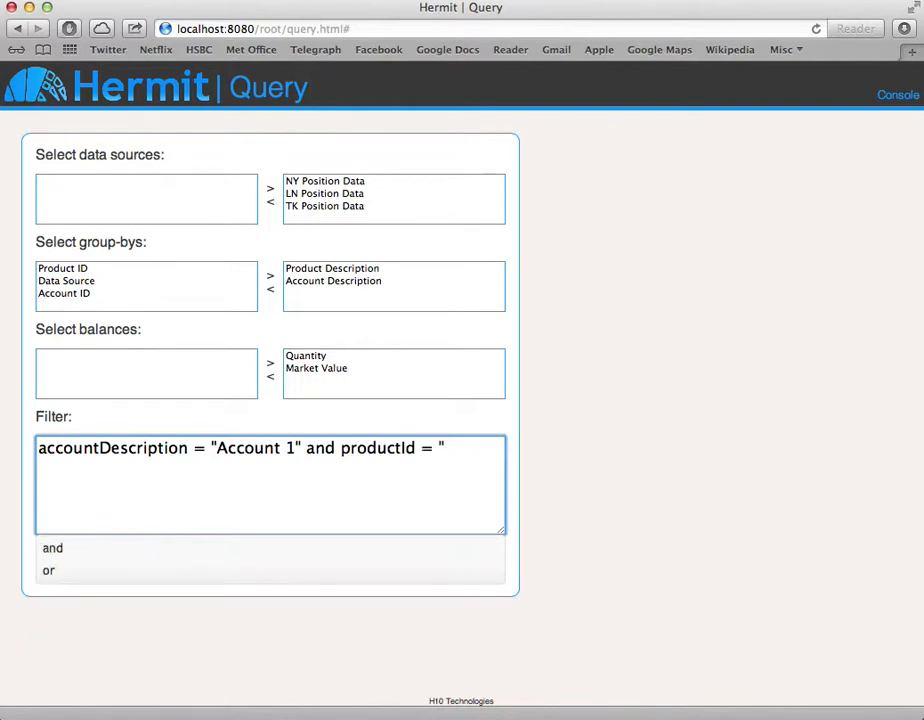
pyautogui.write('4"')
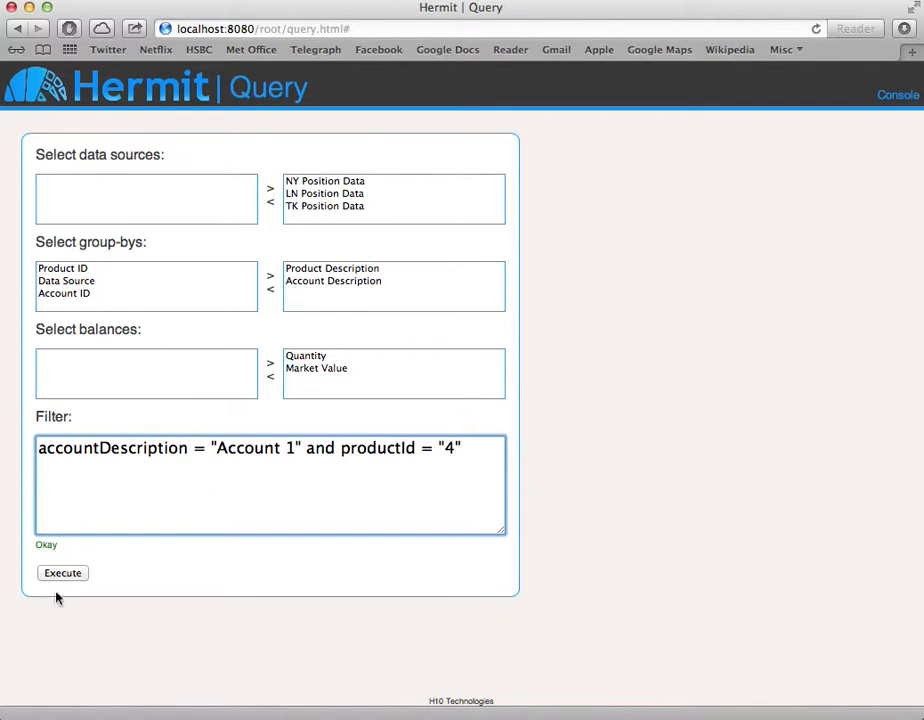
pyautogui.click(58, 577)
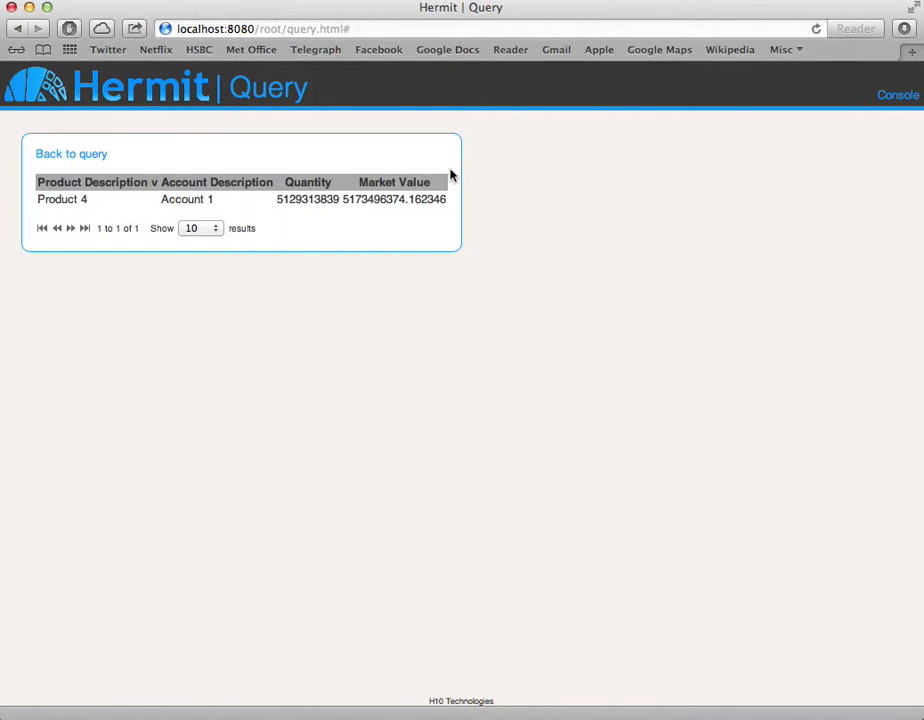
# Open the console, clear the query cache and perform a garbage collection.
pyautogui.click(900, 99)
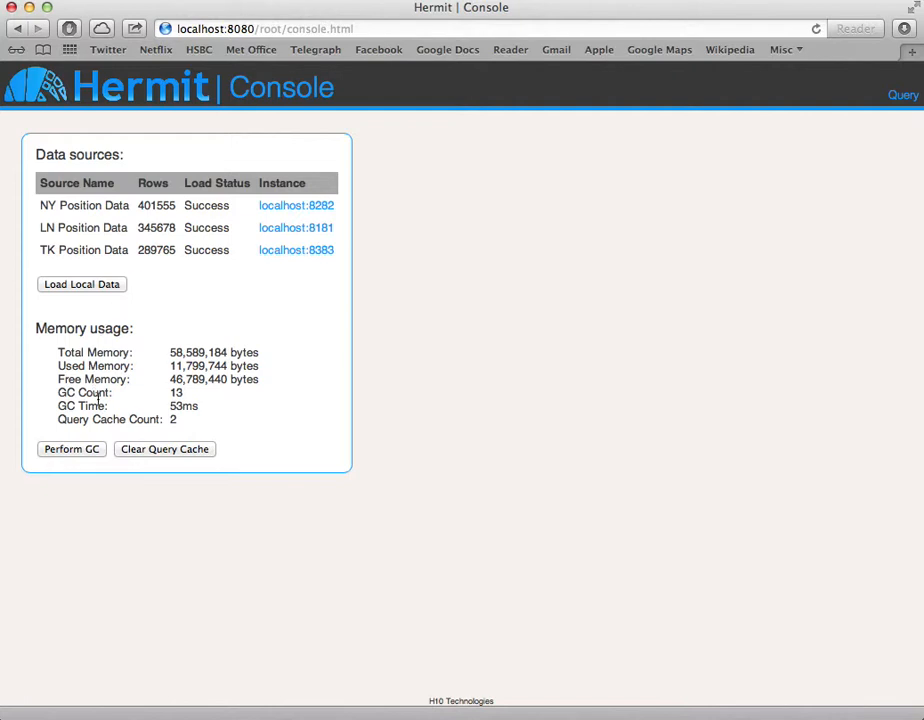
pyautogui.click(155, 456)
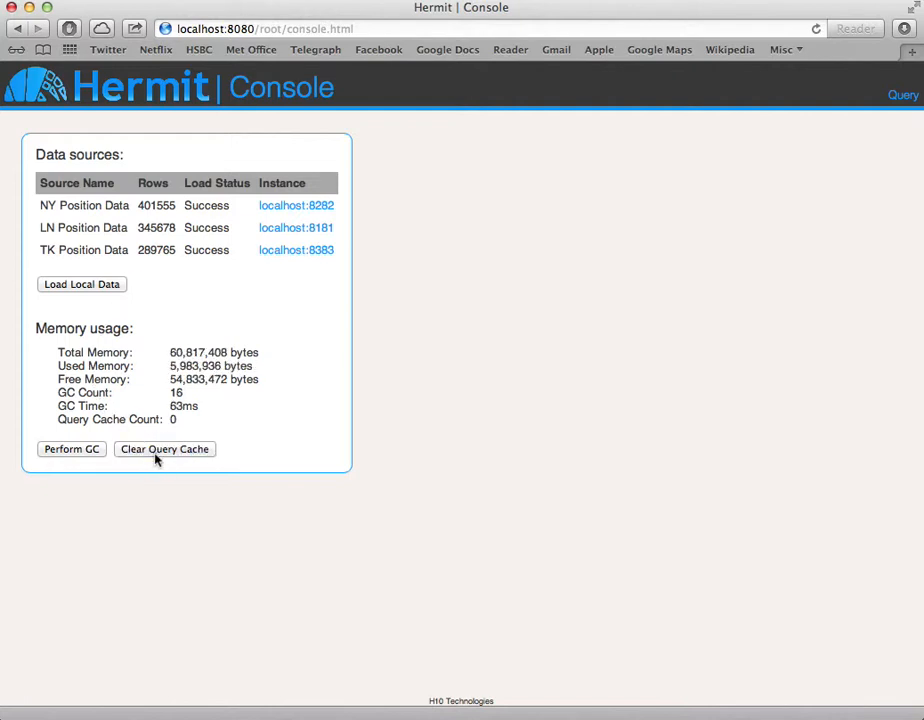
pyautogui.click(92, 452)
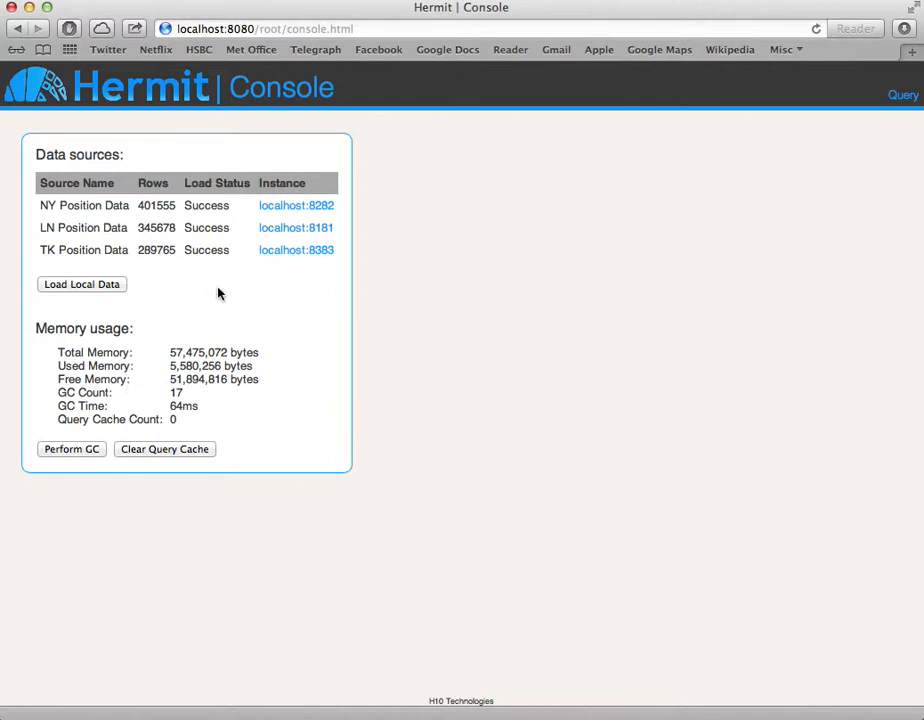
# Open the console of the LN Position Data instance, localhost:8181, and reload its local data, clearing all cached data.
pyautogui.keyDown('super'); pyautogui.click(296, 228); pyautogui.keyUp('super')
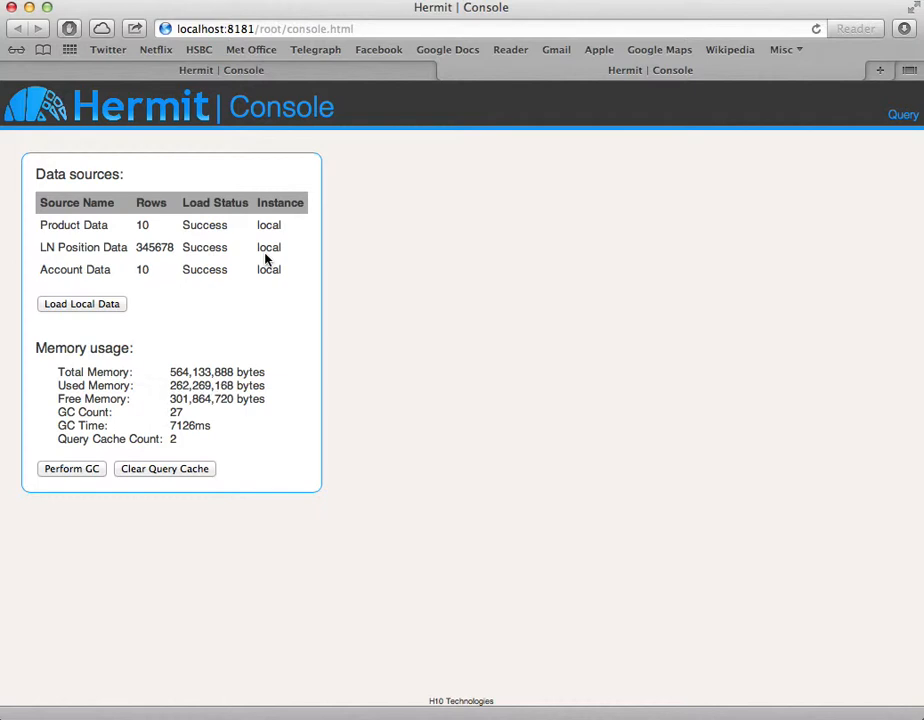
pyautogui.click(105, 311)
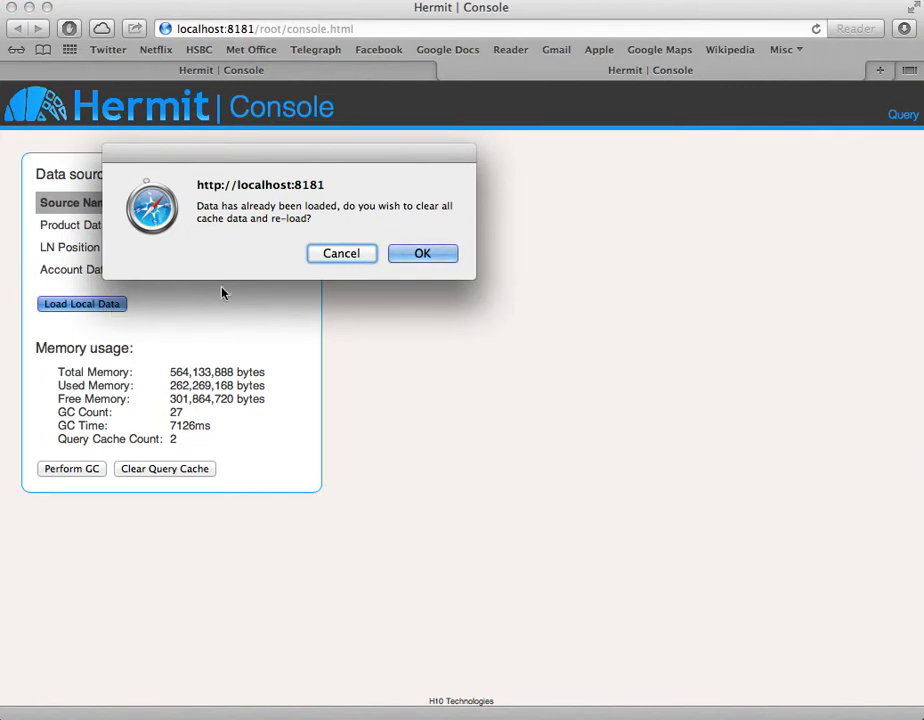
pyautogui.click(420, 255)
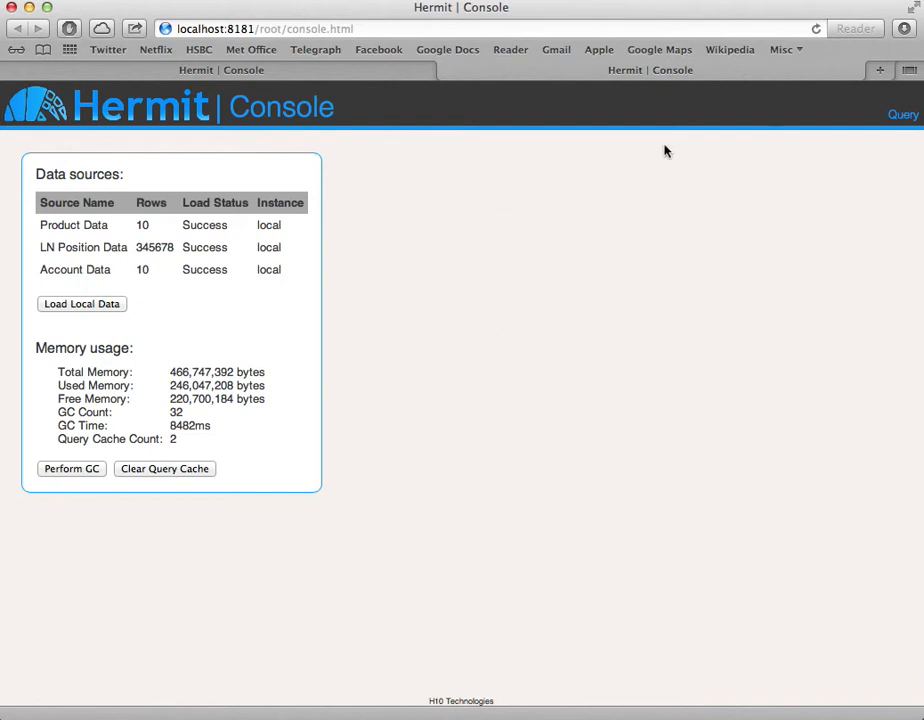
# Open the query page of the localhost:8181 instance.
pyautogui.click(902, 117)
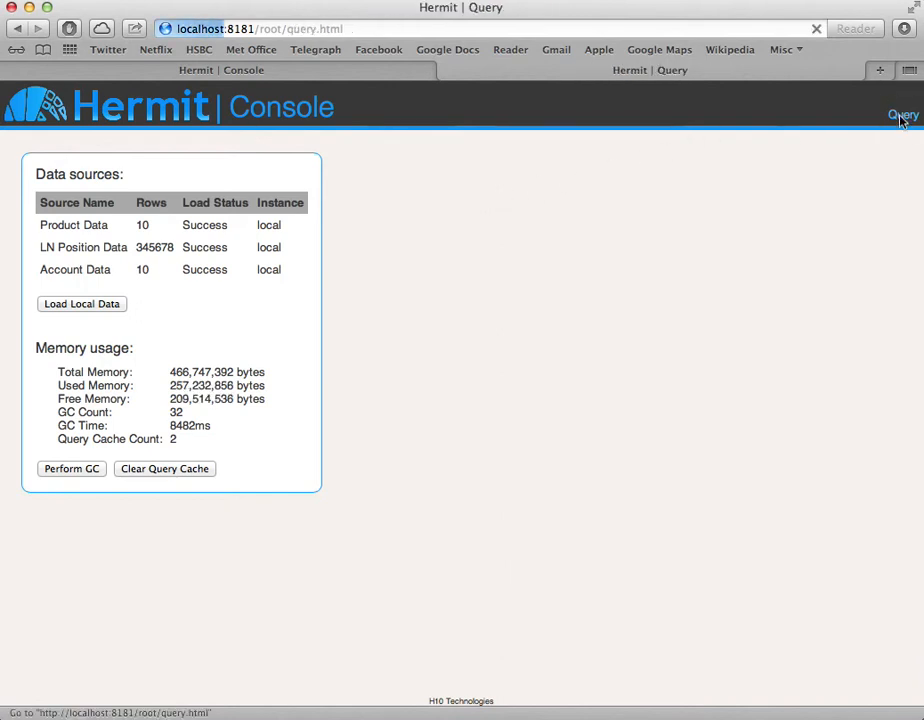